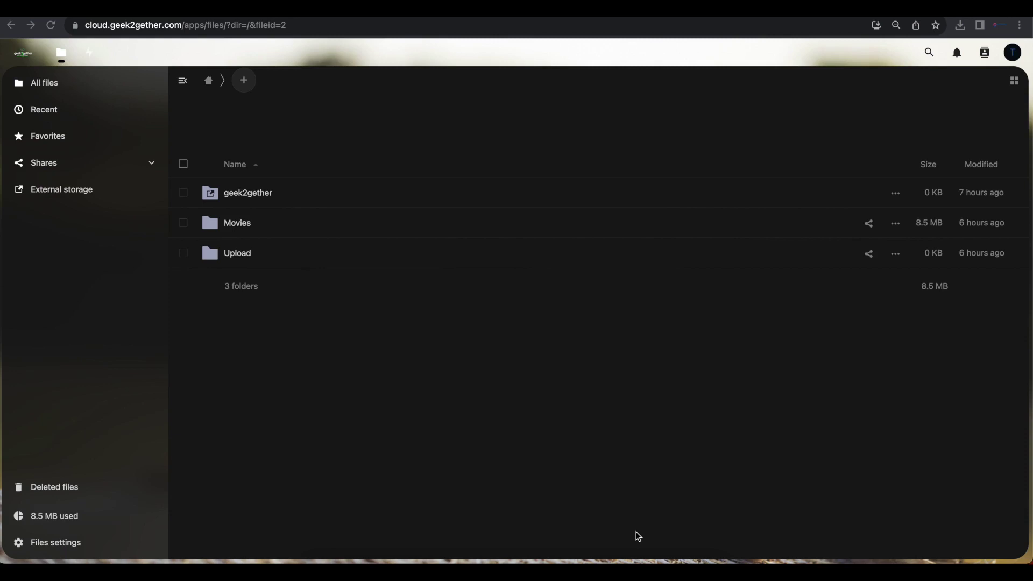
Go to the Apps management page from the account menu.
{"action": "left_click", "coordinate": [245, 84]}
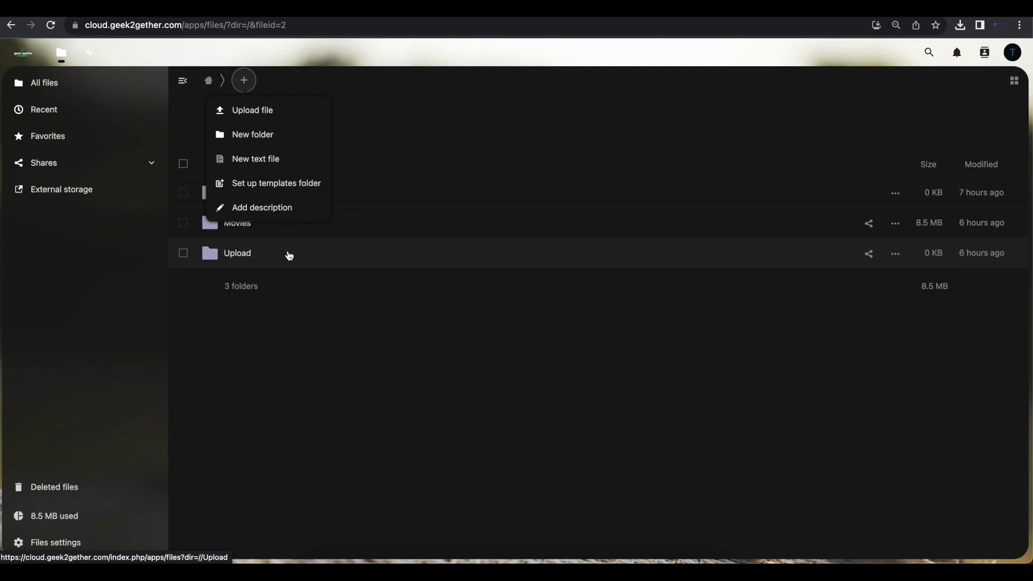
{"action": "left_click", "coordinate": [394, 367]}
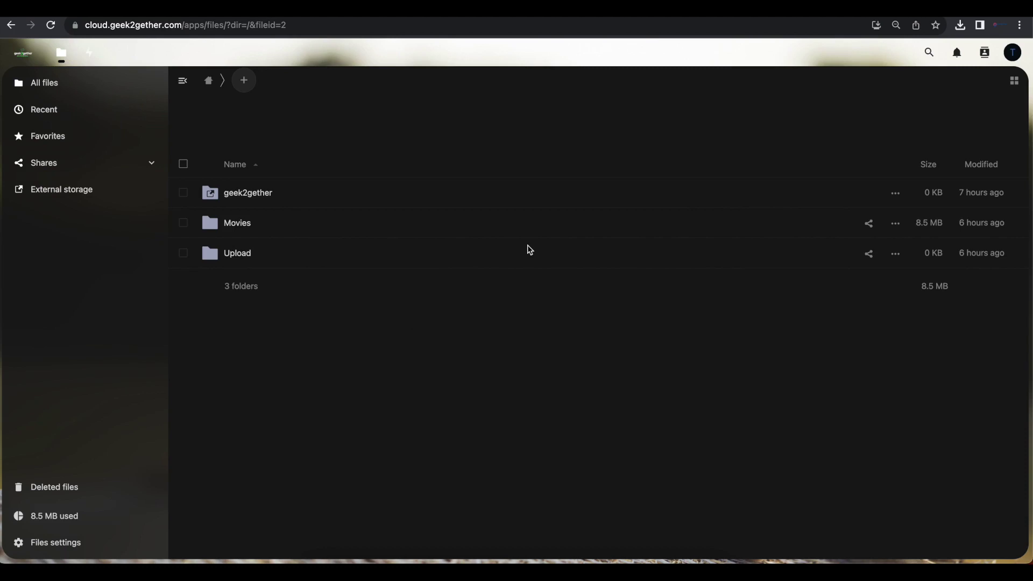
{"action": "left_click", "coordinate": [1013, 53]}
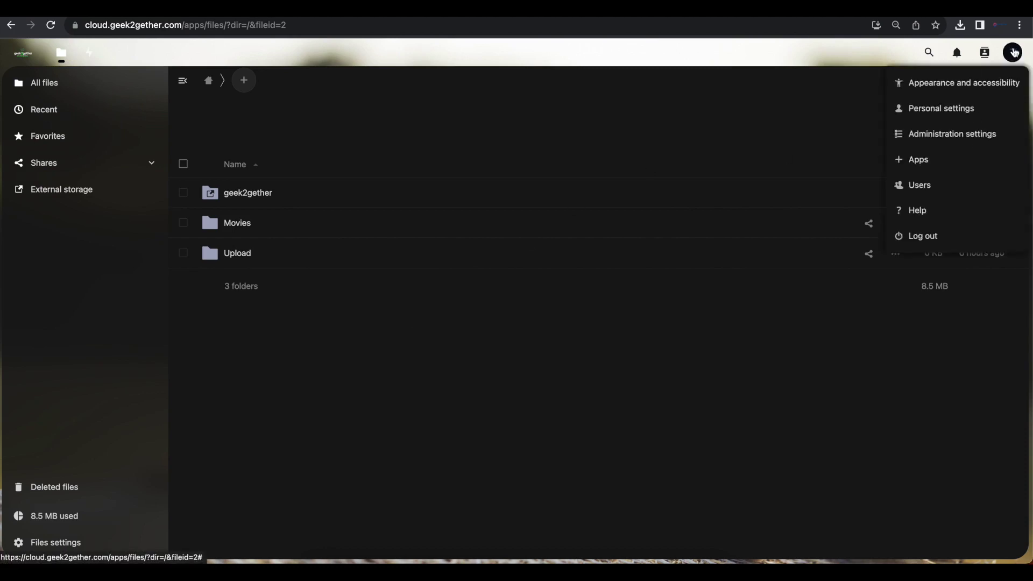
{"action": "left_click", "coordinate": [915, 160]}
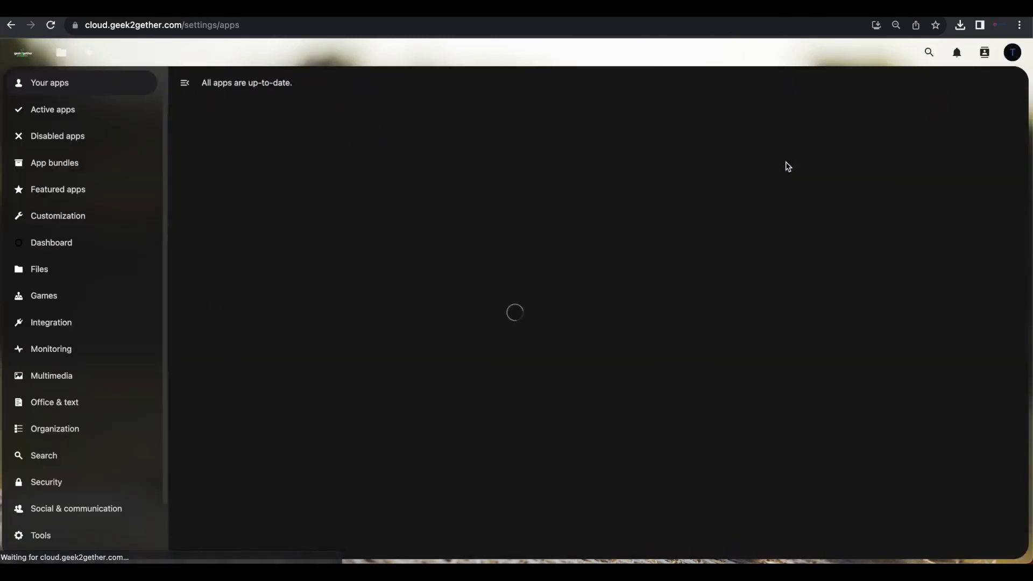
Search 'only', then download and enable ONLYOFFICE, confirming with the account password.
{"action": "left_click", "coordinate": [926, 55]}
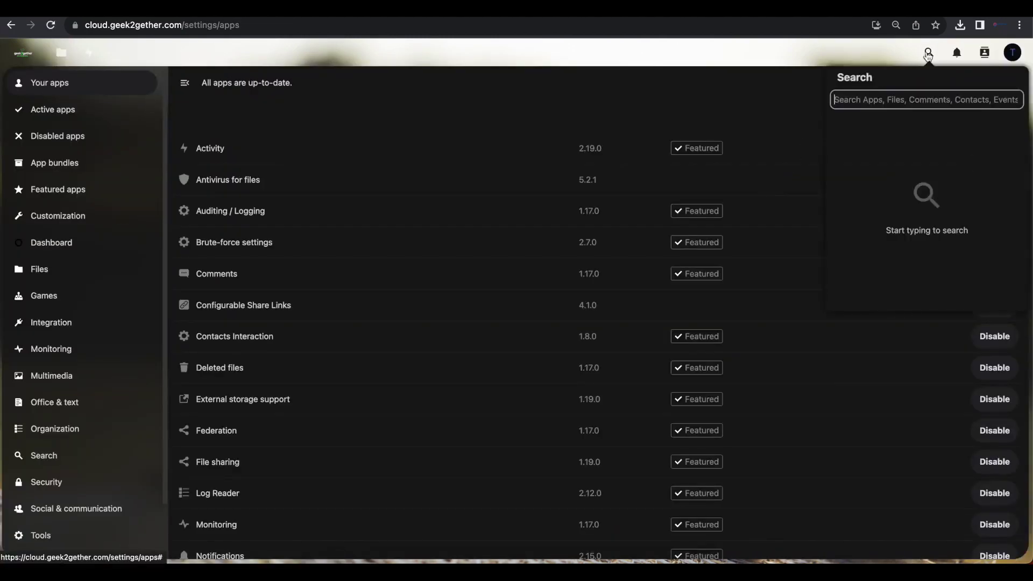
{"action": "type", "text": "only"}
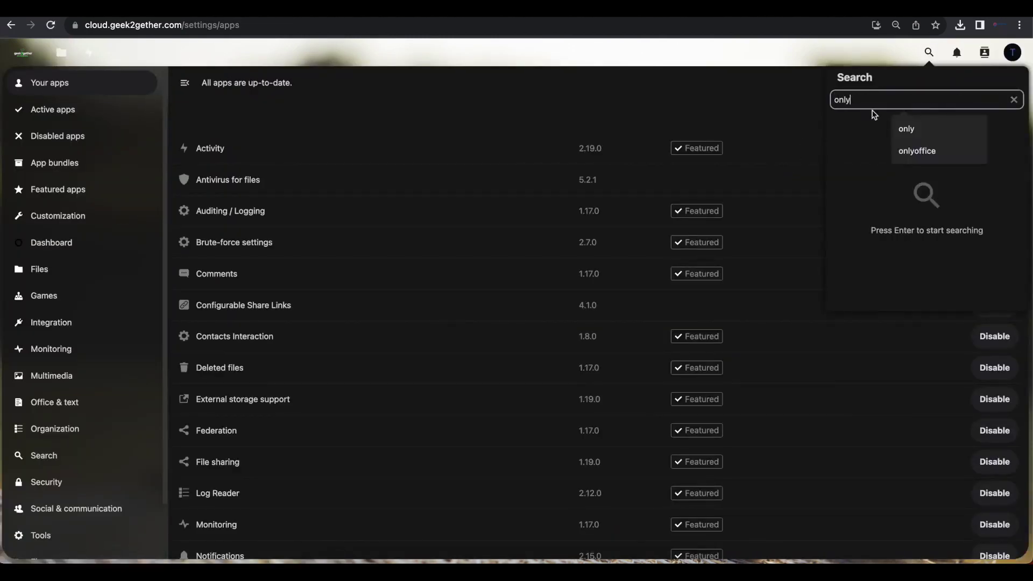
{"action": "left_click", "coordinate": [493, 450]}
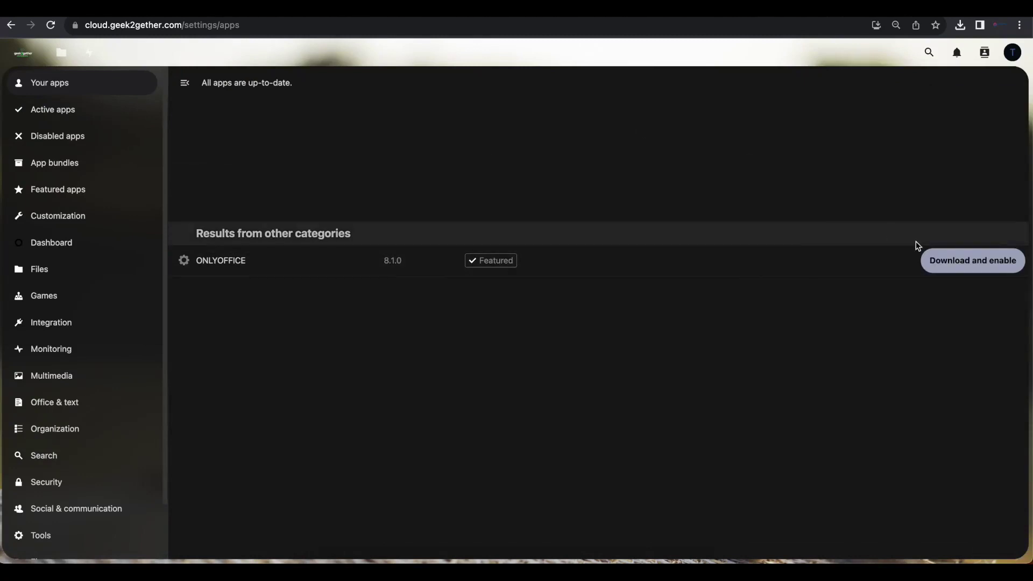
{"action": "left_click", "coordinate": [965, 263]}
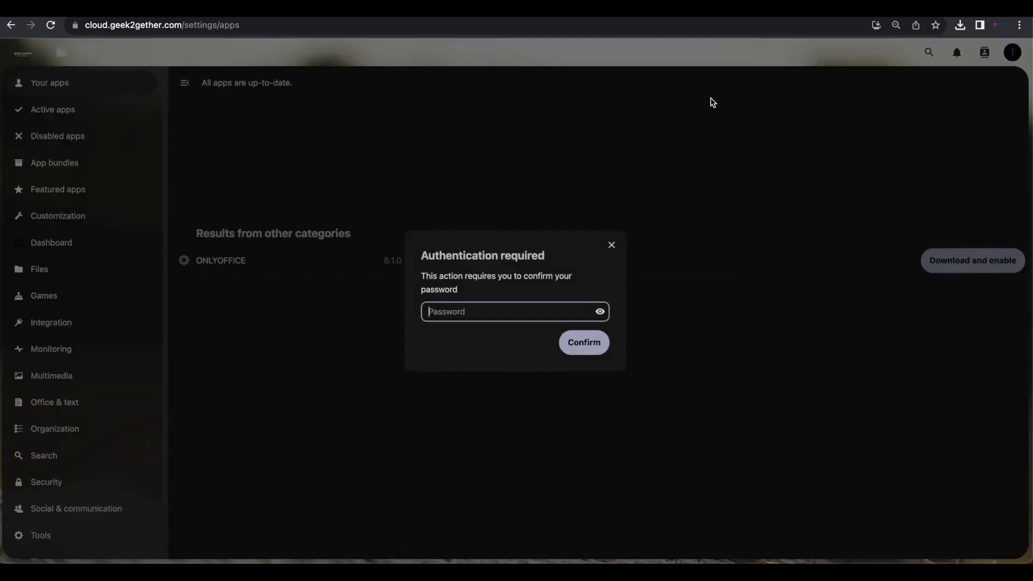
{"action": "key", "text": "ctrl+v"}
{"action": "left_click", "coordinate": [586, 344]}
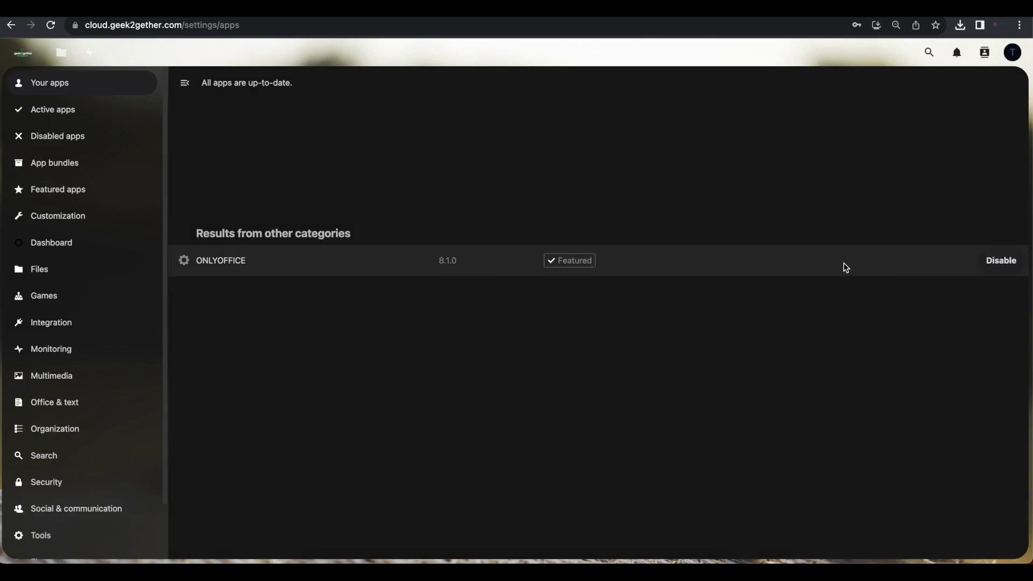
Open Administration settings and select ONLYOFFICE in the sidebar.
{"action": "left_click", "coordinate": [1012, 54]}
{"action": "left_click", "coordinate": [935, 138]}
{"action": "scroll", "coordinate": [88, 431], "scroll_direction": "down", "scroll_amount": 5}
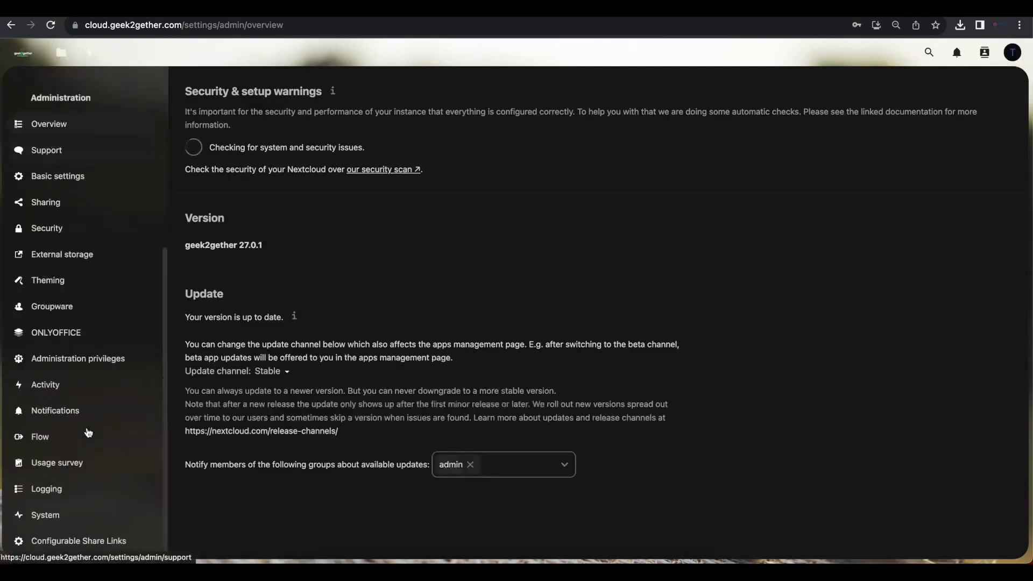
{"action": "left_click", "coordinate": [71, 339]}
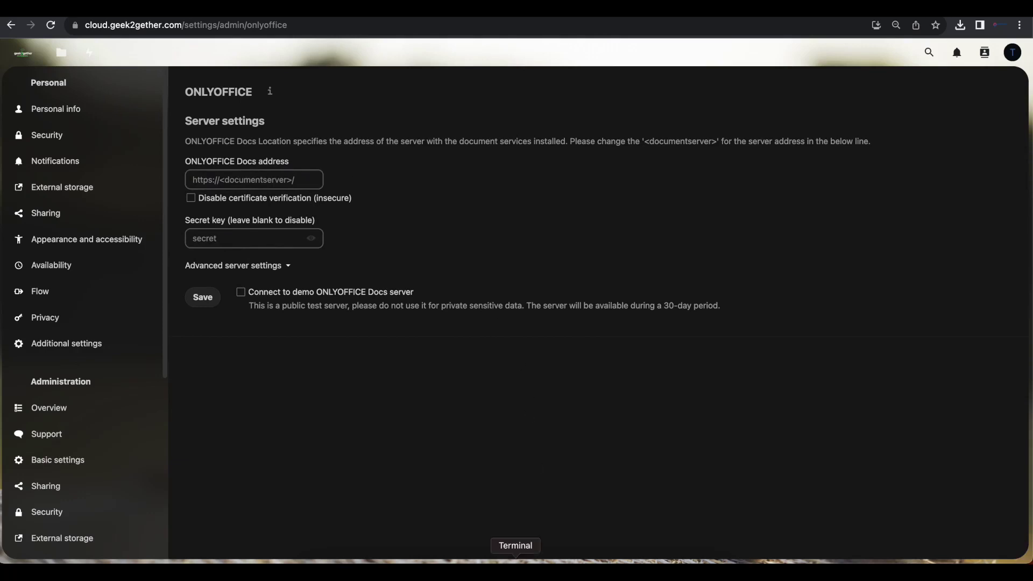
On the Nextcloud server shell, open /var/www/cloud.geek2gether.com/config/config.php in nano with sudo.
{"action": "left_click", "coordinate": [515, 564]}
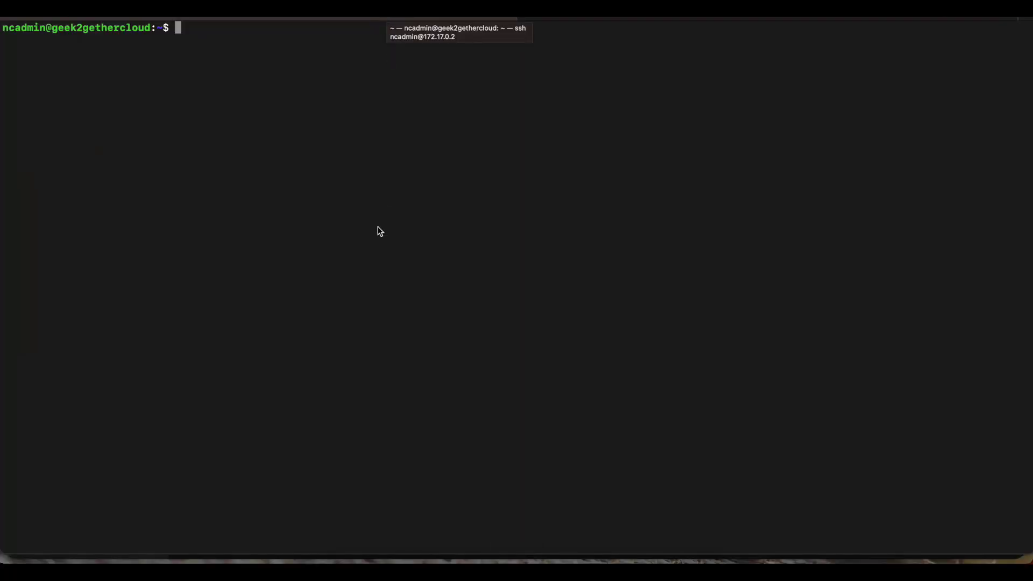
{"action": "left_click", "coordinate": [619, 20]}
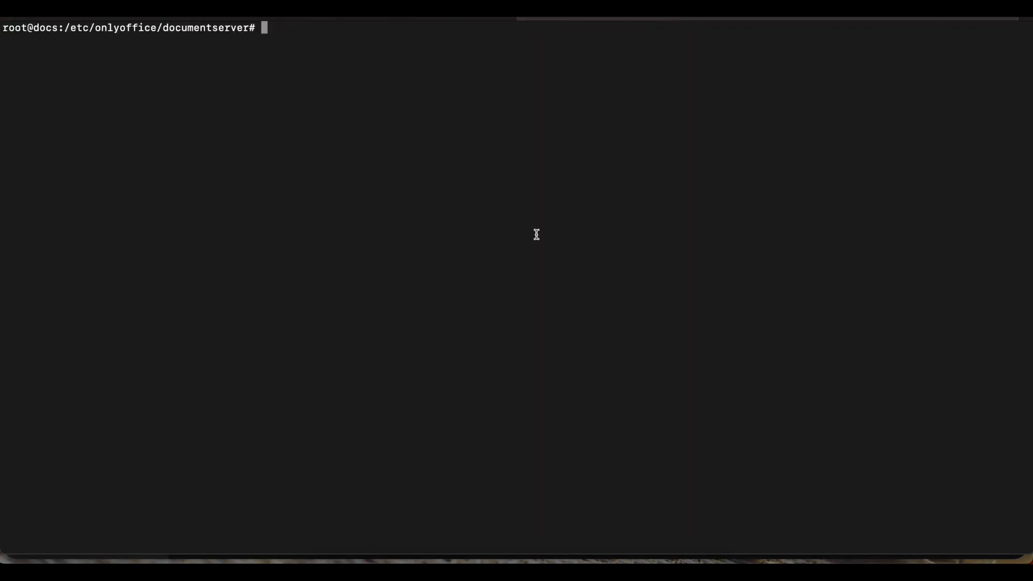
{"action": "left_click", "coordinate": [397, 19]}
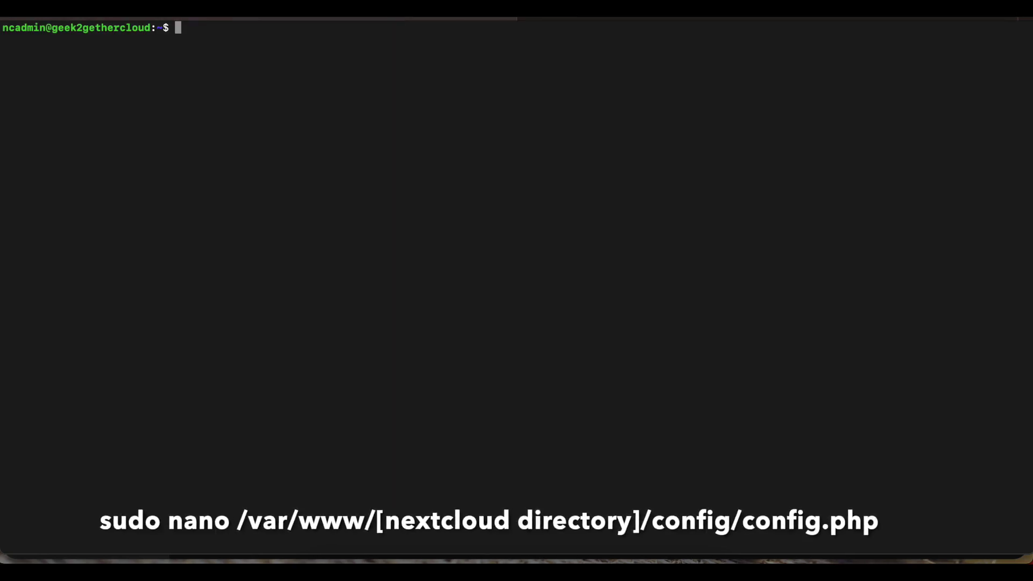
{"action": "type", "text": "sudo nano /var/www/cloud.geek2gether.com/config/config.php"}
{"action": "key", "text": "Return"}
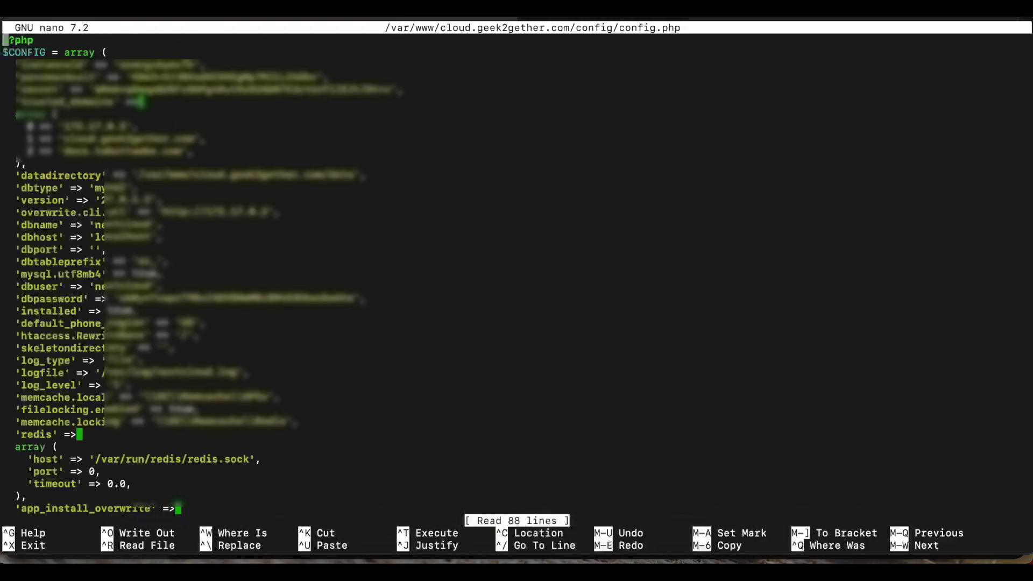
Insert a blank line above the 'twofactor_enforced' entry.
{"action": "scroll", "coordinate": [446, 210], "scroll_direction": "down", "scroll_amount": 15}
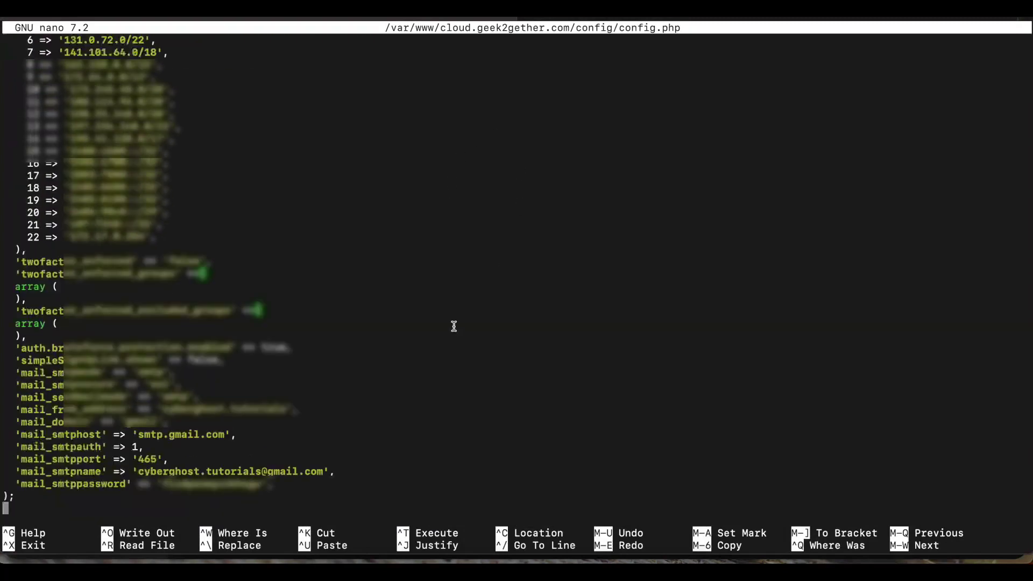
{"action": "key", "text": "Up"}
{"action": "key", "text": "Up"}
{"action": "key", "text": "Up"}
{"action": "key", "text": "Up"}
{"action": "key", "text": "Up"}
{"action": "key", "text": "Up"}
{"action": "key", "text": "Up"}
{"action": "key", "text": "Up"}
{"action": "key", "text": "Up"}
{"action": "key", "text": "Up"}
{"action": "key", "text": "Up"}
{"action": "key", "text": "Up"}
{"action": "key", "text": "Up"}
{"action": "key", "text": "Up"}
{"action": "key", "text": "Up"}
{"action": "key", "text": "Up"}
{"action": "key", "text": "Up"}
{"action": "key", "text": "Up"}
{"action": "key", "text": "Up"}
{"action": "key", "text": "Up"}
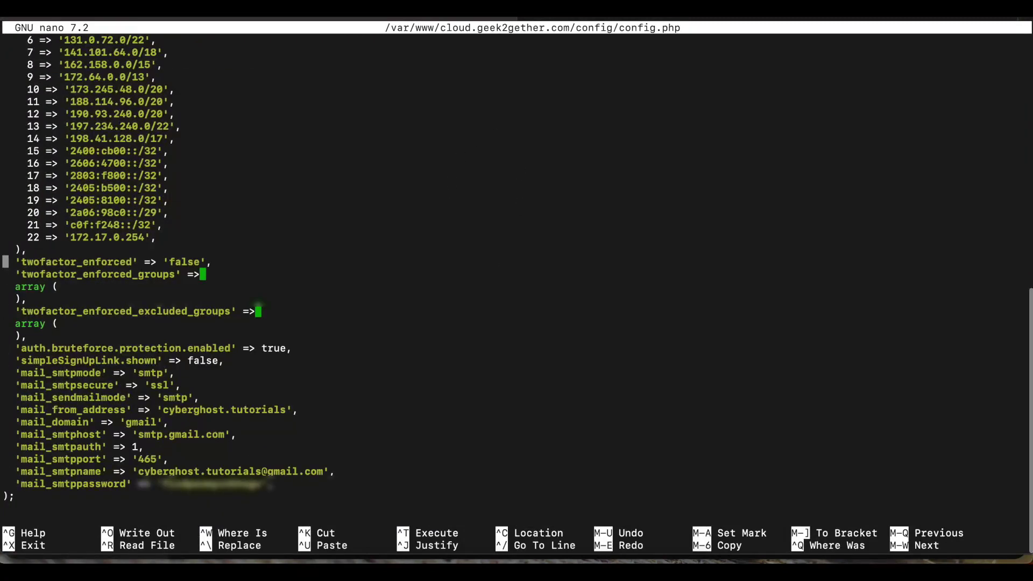
{"action": "key", "text": "Left"}
{"action": "key", "text": "Return"}
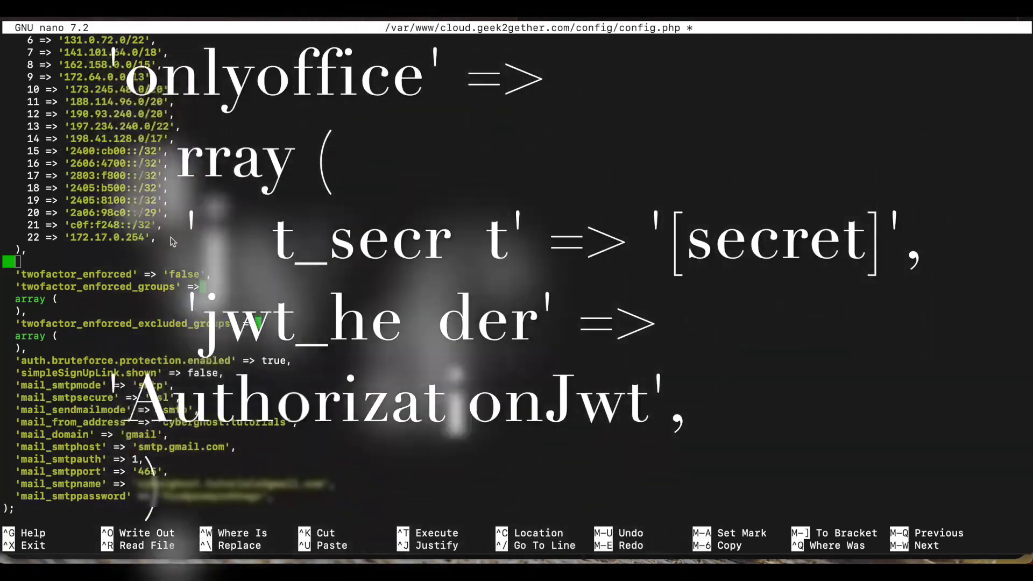
Paste the 'onlyoffice' JWT settings block and remove the extra space before array.
{"action": "key", "text": "super+v"}
{"action": "key", "text": "Up"}
{"action": "key", "text": "Up"}
{"action": "key", "text": "Up"}
{"action": "key", "text": "Left"}
{"action": "key", "text": "Left"}
{"action": "key", "text": "Left"}
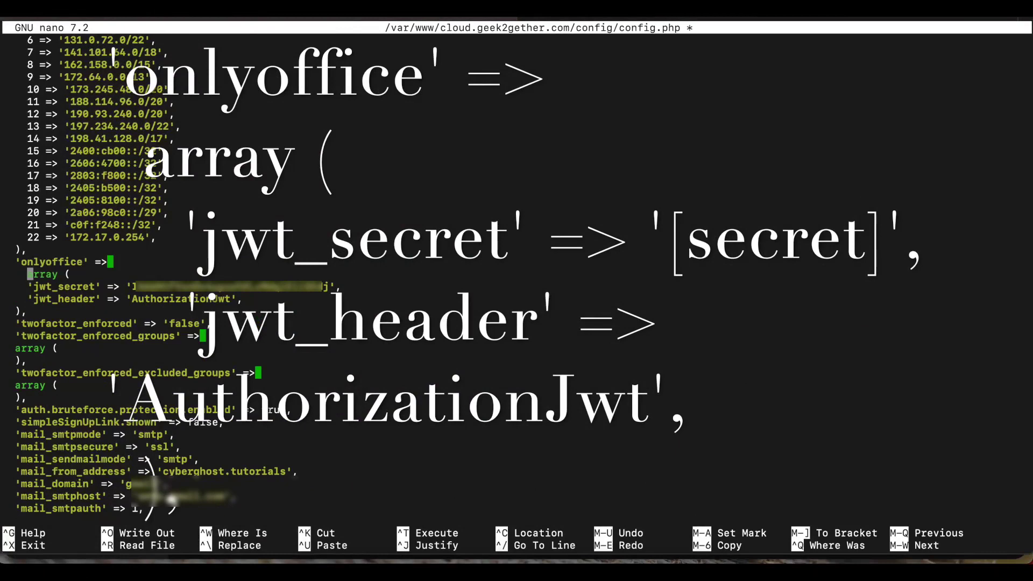
{"action": "key", "text": "BackSpace"}
Select the 'onlyoffice', jwt_secret and jwt_header key lines in config.php.
{"action": "left_click_drag", "start_coordinate": [17, 261], "coordinate": [93, 276]}
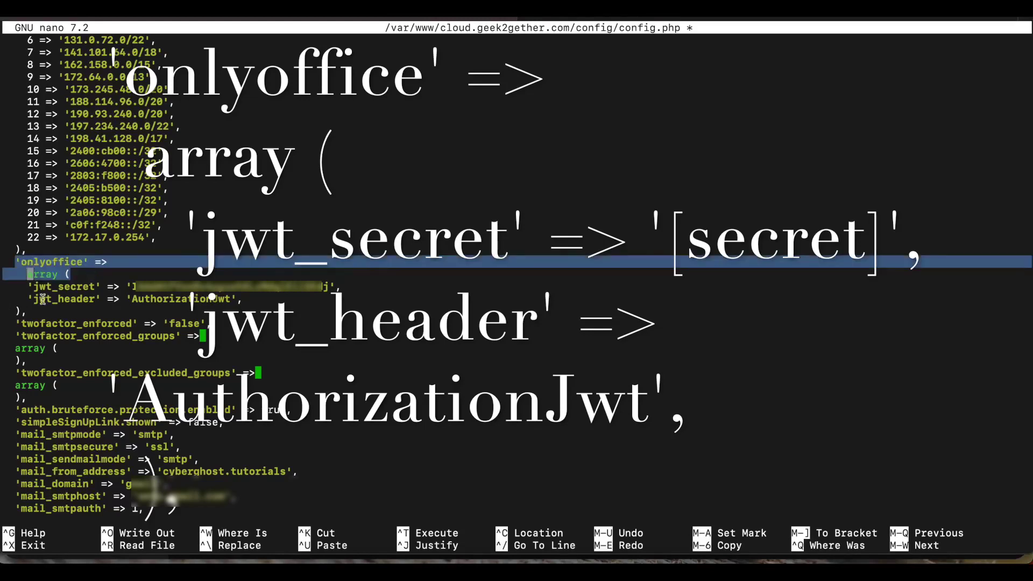
{"action": "left_click_drag", "start_coordinate": [28, 287], "coordinate": [94, 291]}
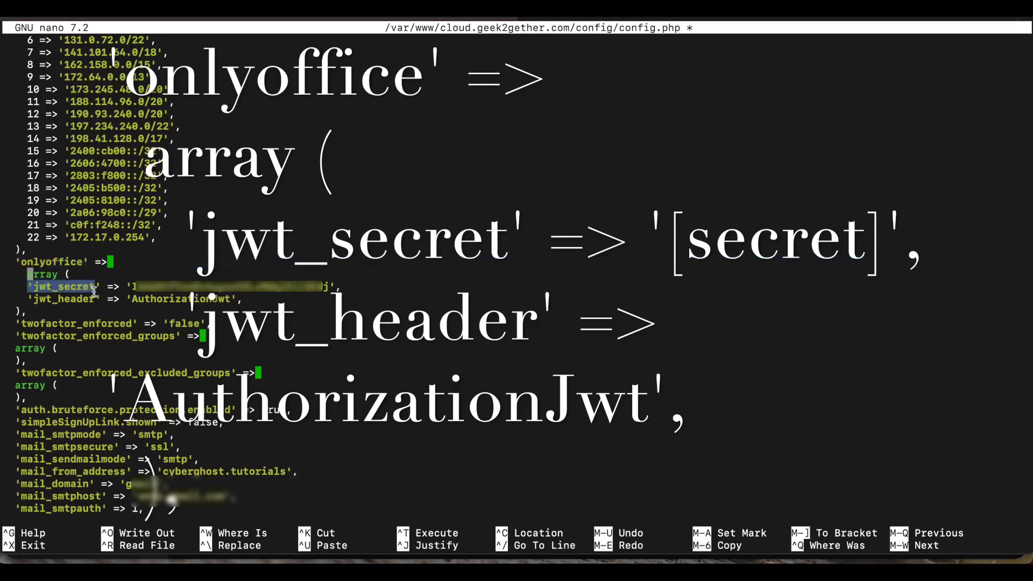
{"action": "left_click_drag", "start_coordinate": [28, 299], "coordinate": [94, 302]}
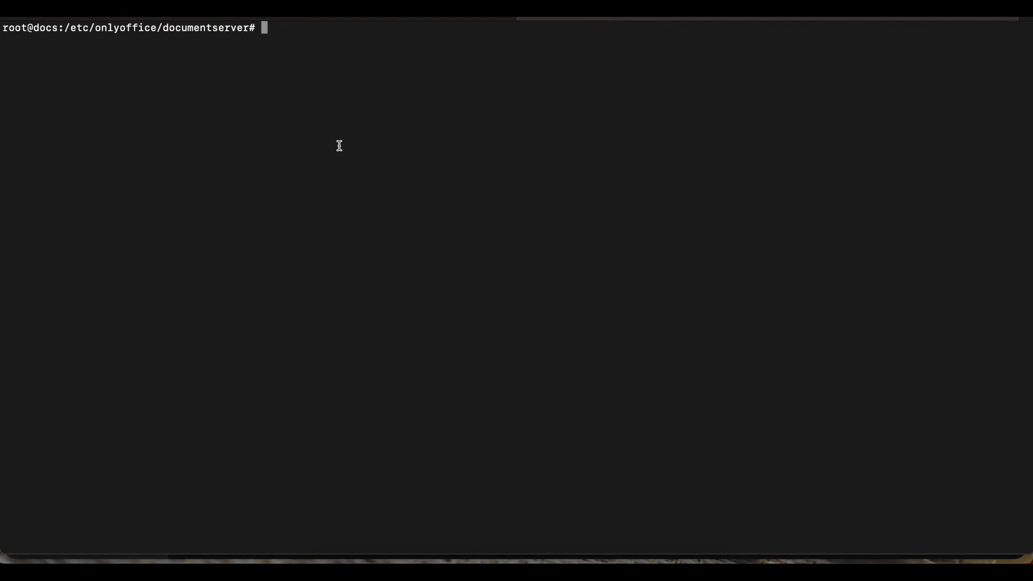
Open /etc/onlyoffice/documentserver/local.json in nano with sudo.
{"action": "type", "text": "nano /etc/onlyoffice/documentserver/local.json"}
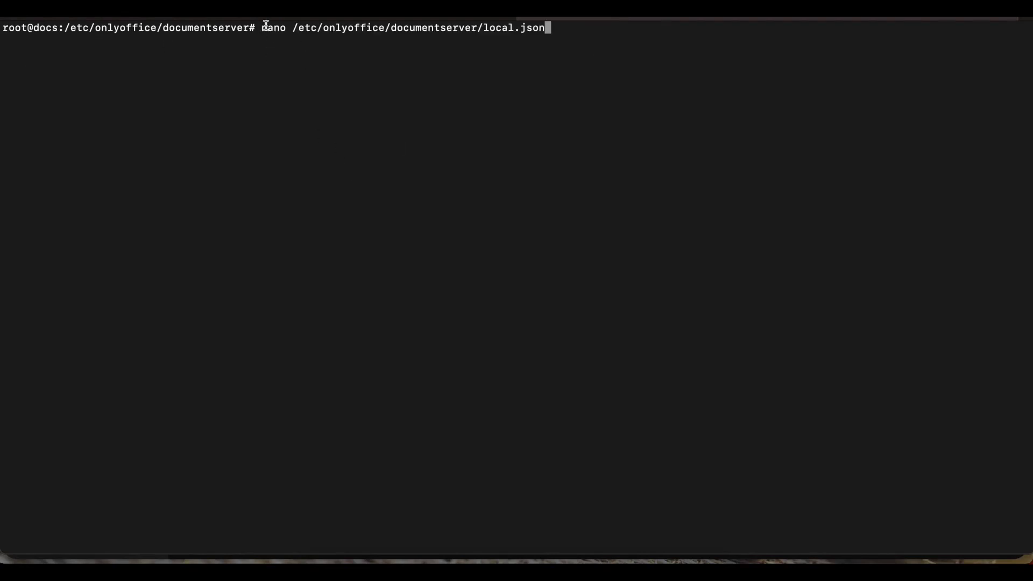
{"action": "key", "text": "Left"}
{"action": "key", "text": "Left"}
{"action": "key", "text": "Left"}
{"action": "key", "text": "Left"}
{"action": "key", "text": "Left"}
{"action": "key", "text": "Left"}
{"action": "key", "text": "Left"}
{"action": "key", "text": "Left"}
{"action": "key", "text": "Left"}
{"action": "key", "text": "Left"}
{"action": "key", "text": "Left"}
{"action": "key", "text": "Left"}
{"action": "key", "text": "Left"}
{"action": "key", "text": "Left"}
{"action": "key", "text": "Left"}
{"action": "key", "text": "Left"}
{"action": "key", "text": "Left"}
{"action": "key", "text": "Left"}
{"action": "key", "text": "Left"}
{"action": "key", "text": "Left"}
{"action": "key", "text": "Left"}
{"action": "key", "text": "Left"}
{"action": "key", "text": "Left"}
{"action": "key", "text": "Left"}
{"action": "key", "text": "Left"}
{"action": "key", "text": "Left"}
{"action": "key", "text": "Left"}
{"action": "key", "text": "Left"}
{"action": "key", "text": "Left"}
{"action": "key", "text": "Left"}
{"action": "key", "text": "Left"}
{"action": "key", "text": "Left"}
{"action": "key", "text": "Left"}
{"action": "key", "text": "Left"}
{"action": "key", "text": "Left"}
{"action": "key", "text": "Left"}
{"action": "key", "text": "Left"}
{"action": "key", "text": "Left"}
{"action": "key", "text": "Left"}
{"action": "key", "text": "Left"}
{"action": "key", "text": "Left"}
{"action": "key", "text": "Left"}
{"action": "type", "text": "sudo"}
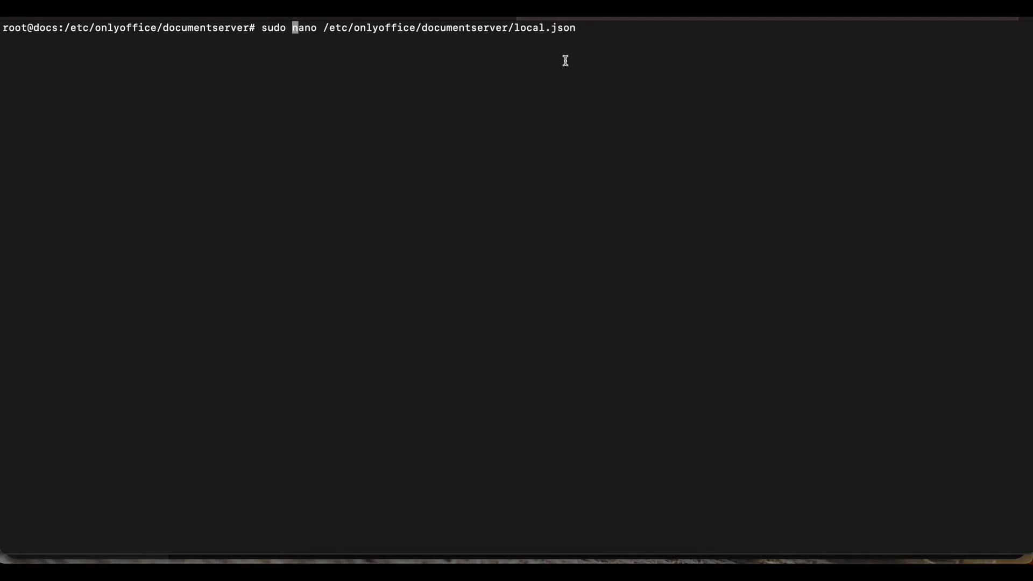
{"action": "key", "text": "Return"}
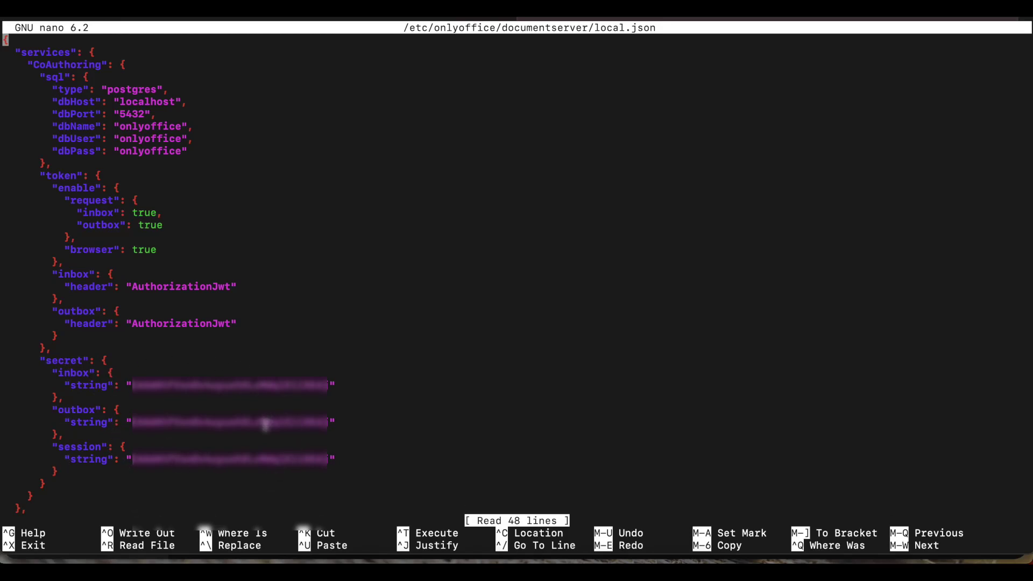
{"action": "left_click_drag", "start_coordinate": [130, 383], "coordinate": [329, 384]}
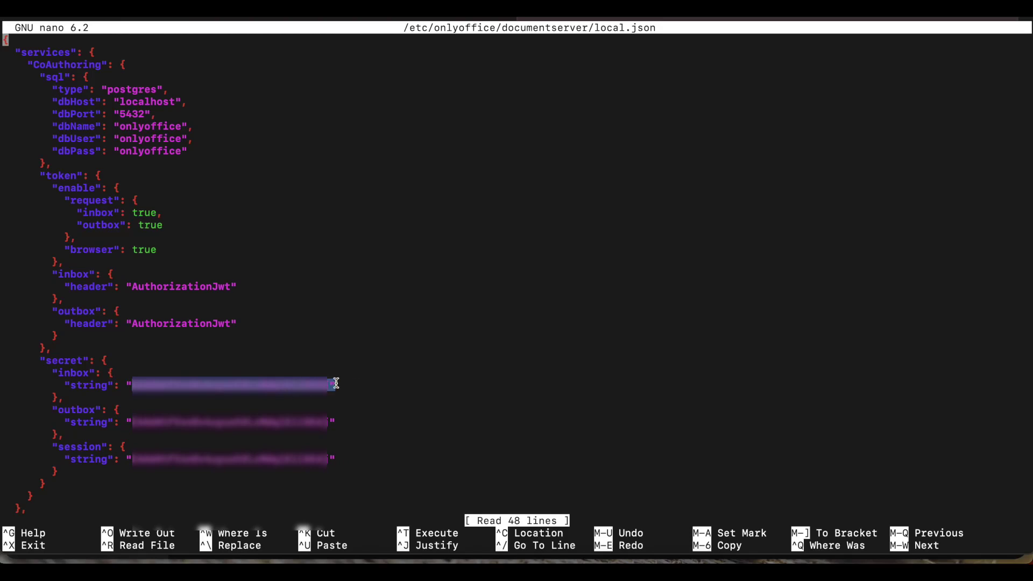
{"action": "left_click", "coordinate": [279, 481]}
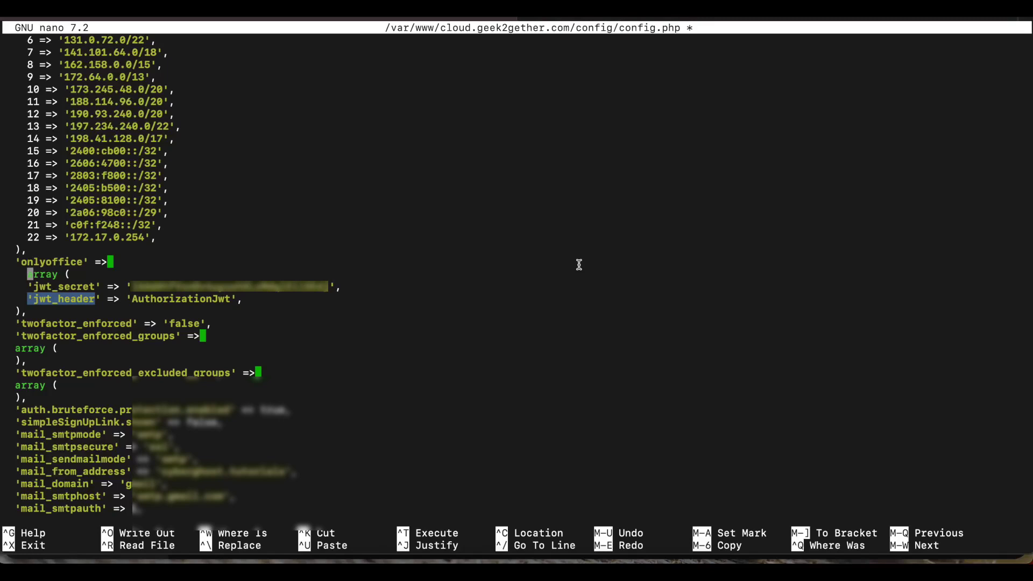
Save config.php with the JWT edits and exit nano to the shell.
{"action": "key", "text": "ctrl+x"}
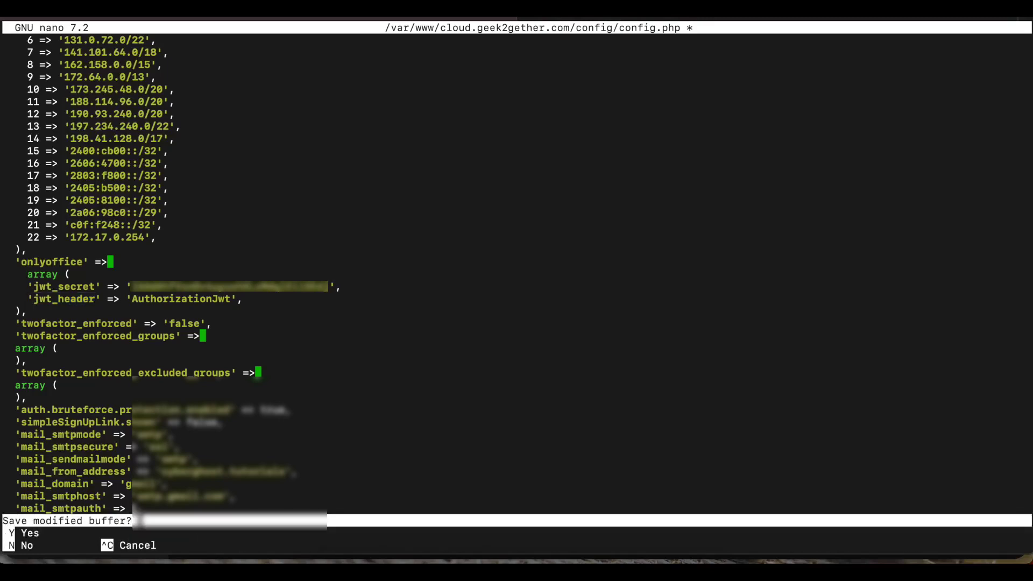
{"action": "key", "text": "y"}
{"action": "key", "text": "Return"}
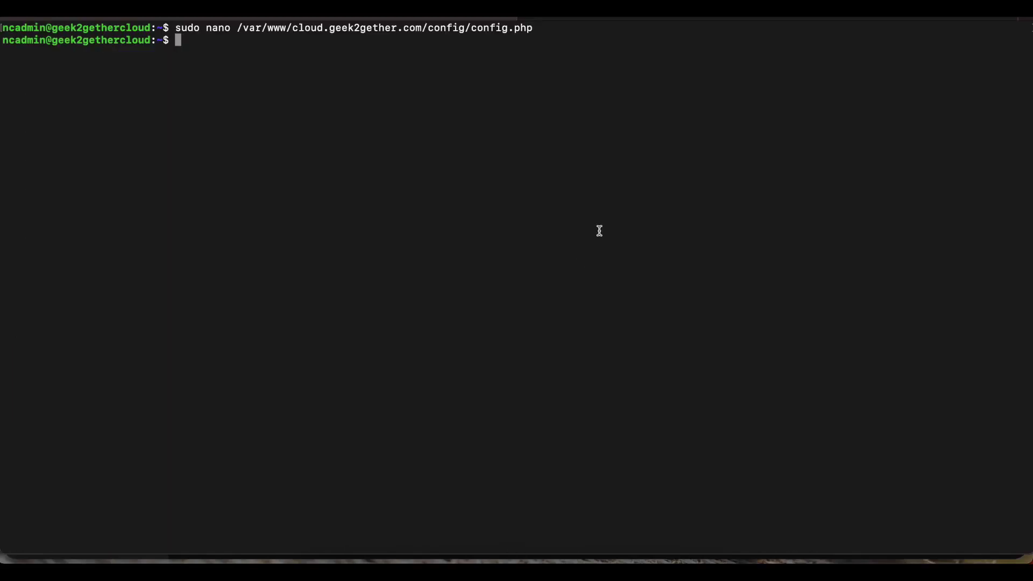
Return to Chrome and reload the ONLYOFFICE settings page to show the secret key.
{"action": "left_click", "coordinate": [408, 562]}
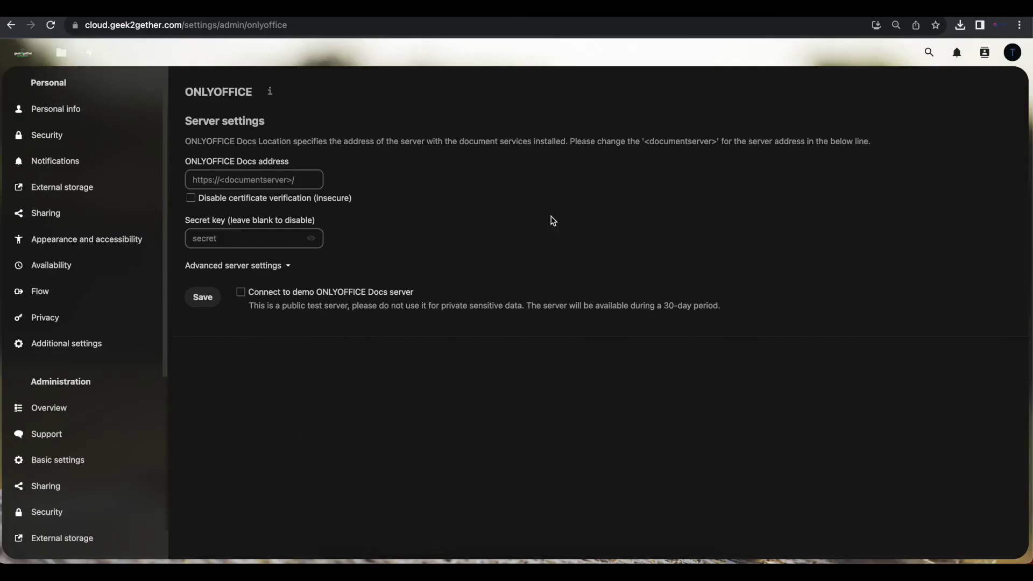
{"action": "left_click", "coordinate": [369, 26]}
{"action": "key", "text": "Return"}
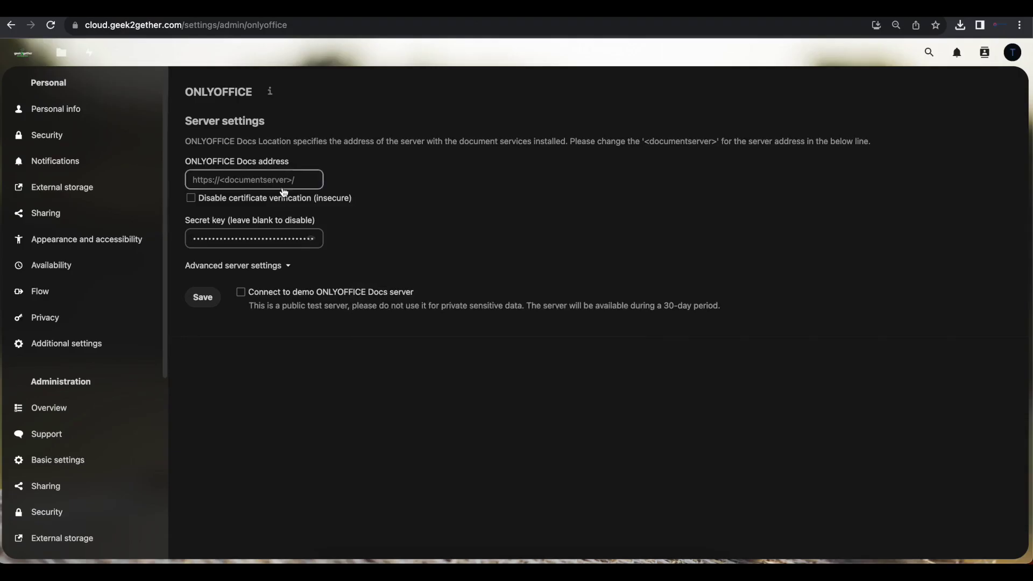
{"action": "left_click", "coordinate": [282, 183]}
{"action": "type", "text": "http"}
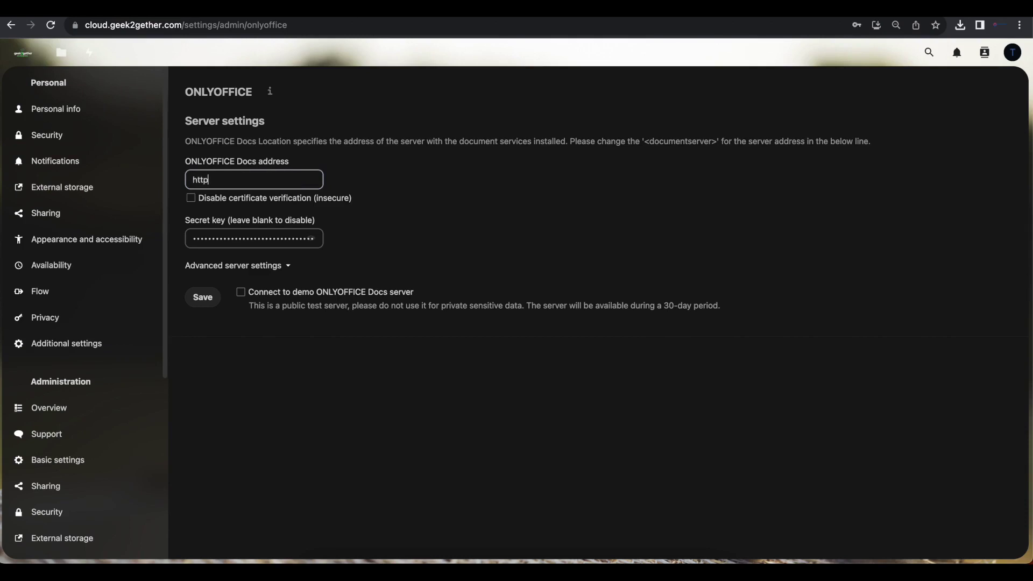
{"action": "type", "text": "s://docs.geek2gether.com"}
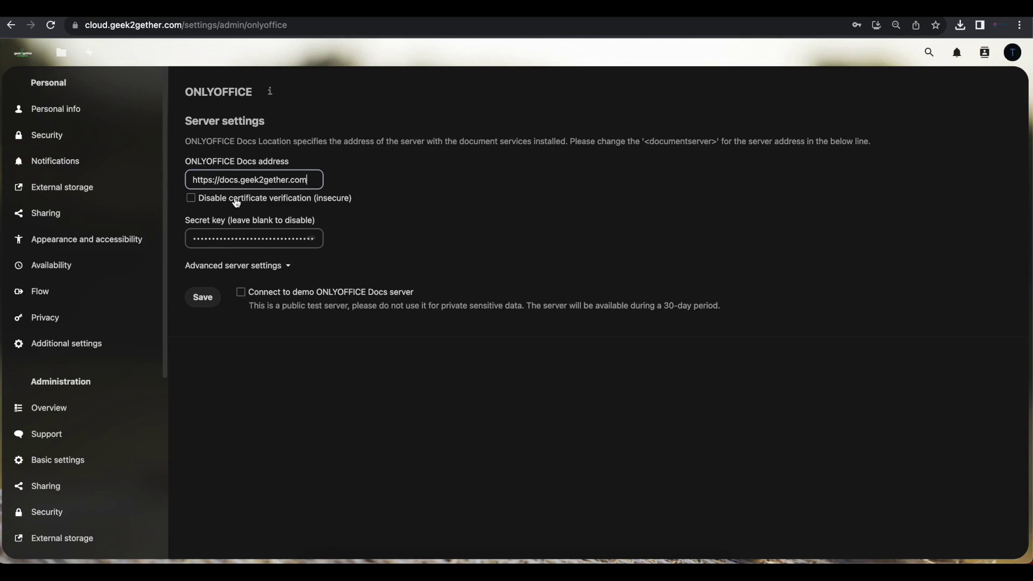
{"action": "left_click", "coordinate": [236, 201]}
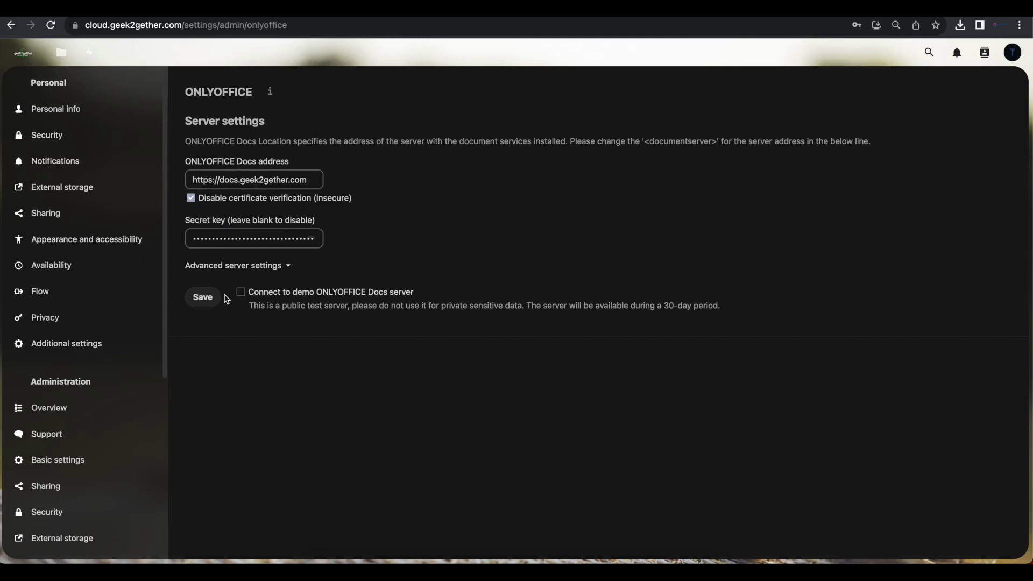
{"action": "left_click", "coordinate": [203, 297]}
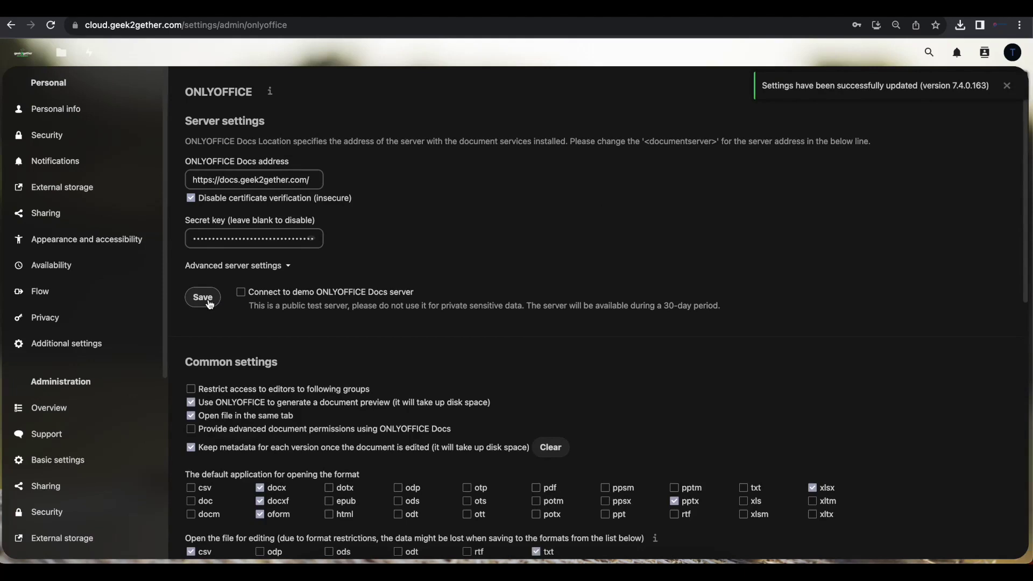
Make csv, doc and html files open in ONLYOFFICE by default and save the settings.
{"action": "scroll", "coordinate": [326, 301], "scroll_direction": "down", "scroll_amount": 3}
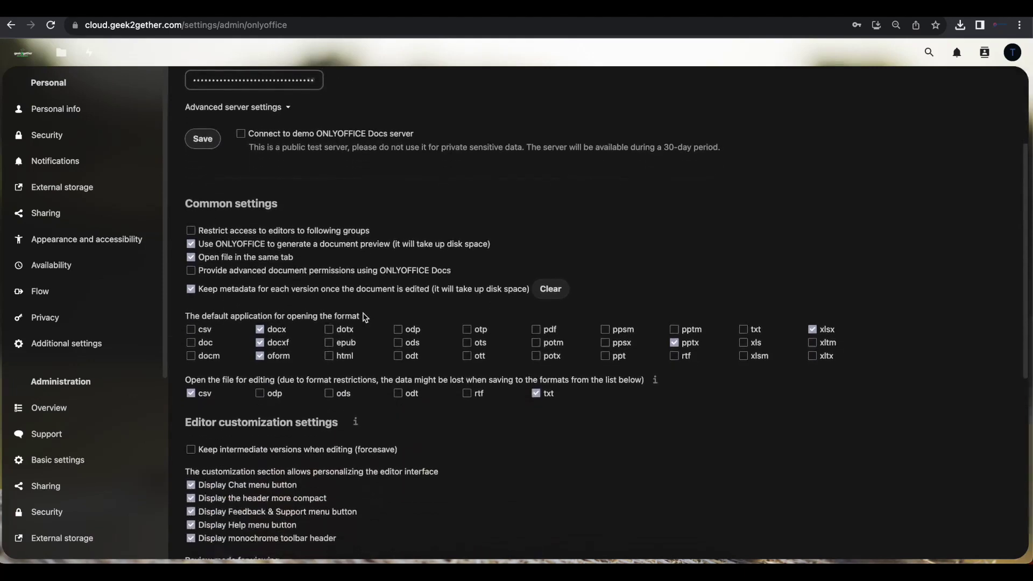
{"action": "scroll", "coordinate": [364, 317], "scroll_direction": "down", "scroll_amount": 2}
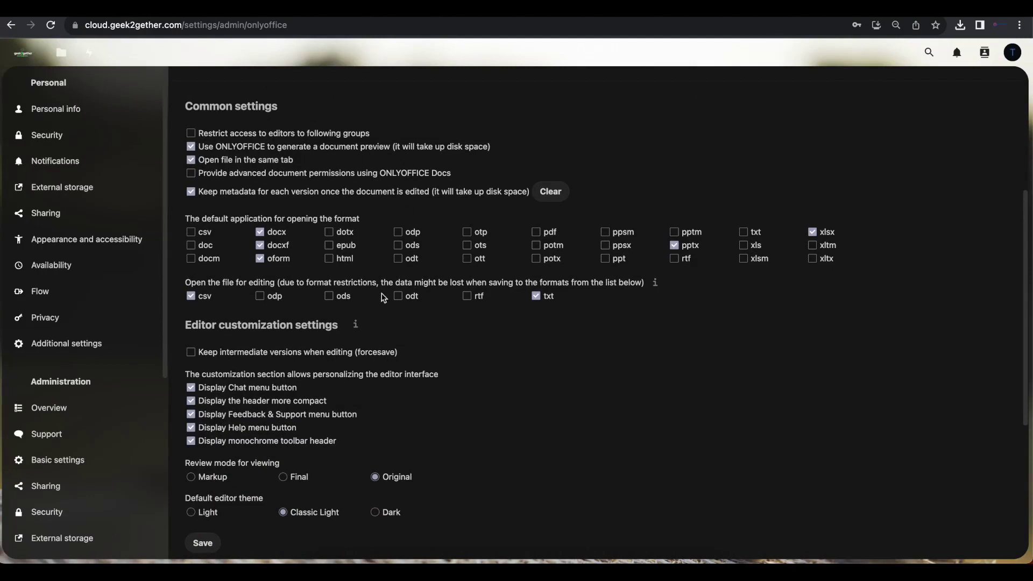
{"action": "left_click", "coordinate": [191, 233]}
{"action": "left_click", "coordinate": [192, 249]}
{"action": "left_click", "coordinate": [331, 262]}
{"action": "scroll", "coordinate": [570, 293], "scroll_direction": "down", "scroll_amount": 3}
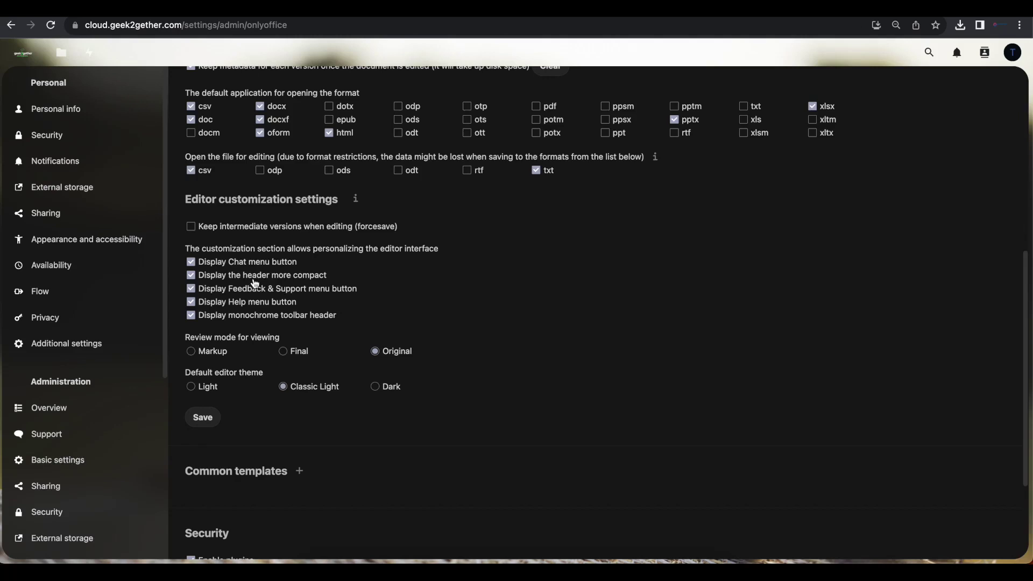
{"action": "scroll", "coordinate": [296, 386], "scroll_direction": "down", "scroll_amount": 3}
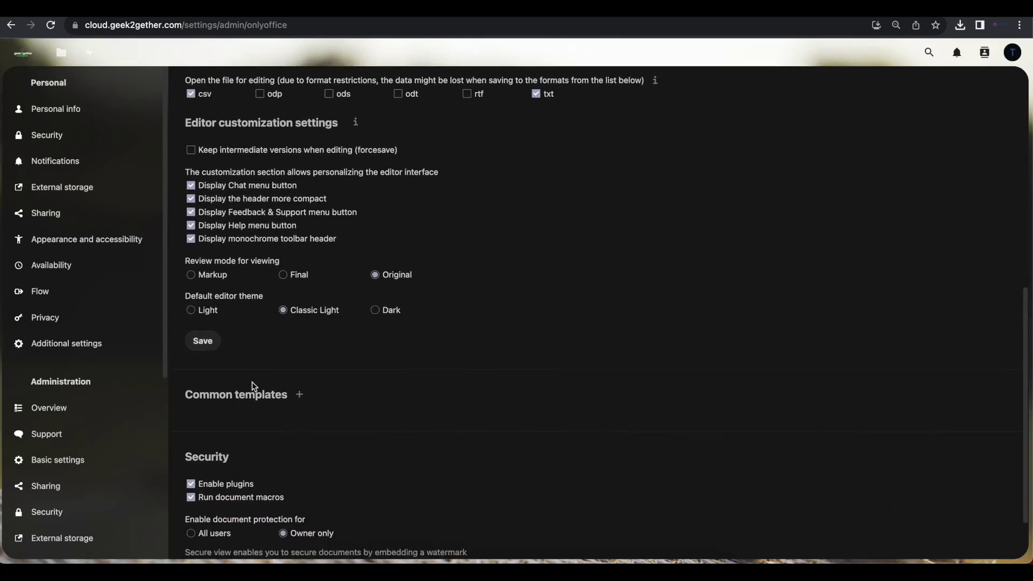
{"action": "scroll", "coordinate": [254, 385], "scroll_direction": "down", "scroll_amount": 3}
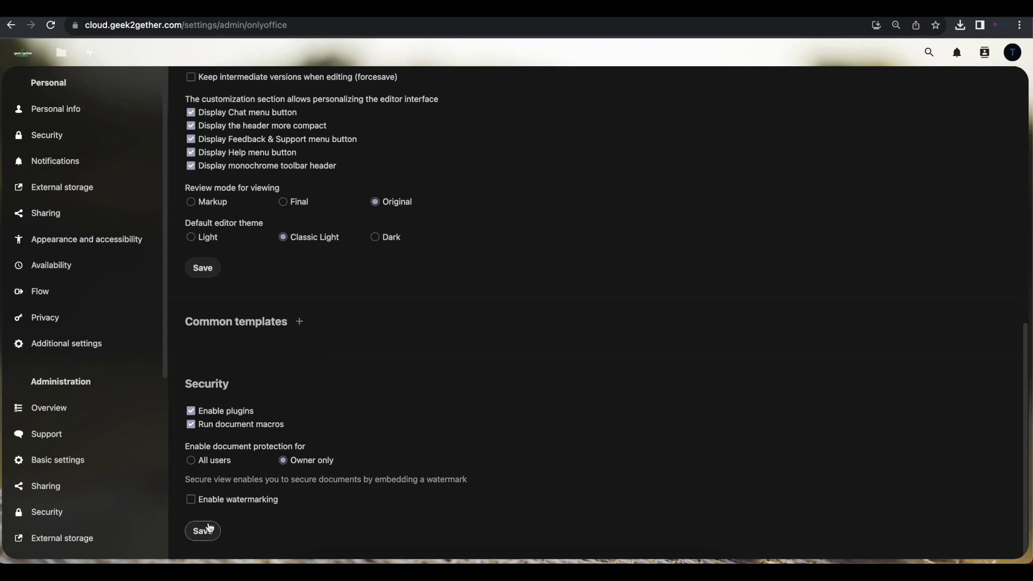
{"action": "left_click", "coordinate": [202, 532]}
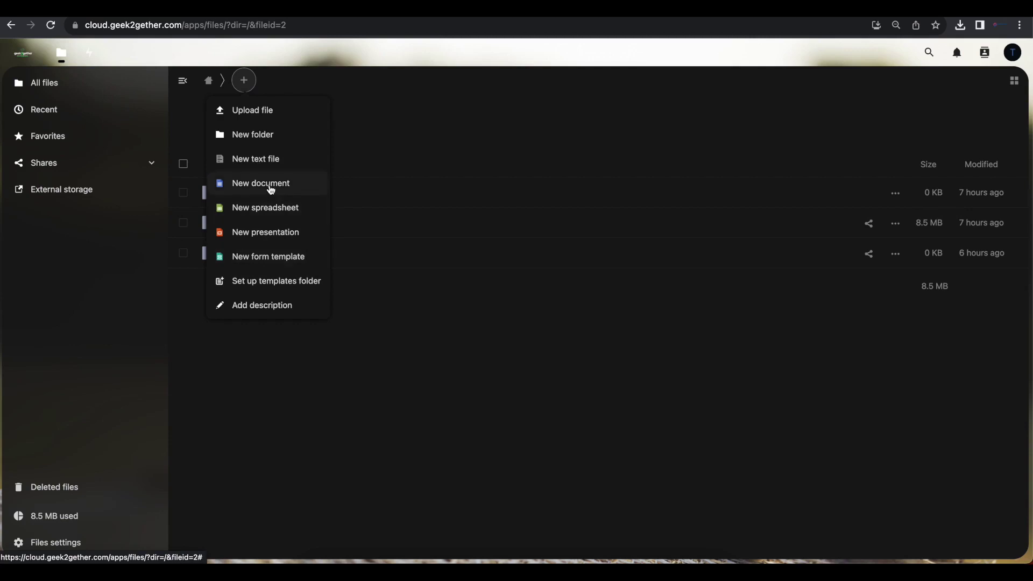
Create a new spreadsheet named test.xlsx.
{"action": "left_click", "coordinate": [264, 211]}
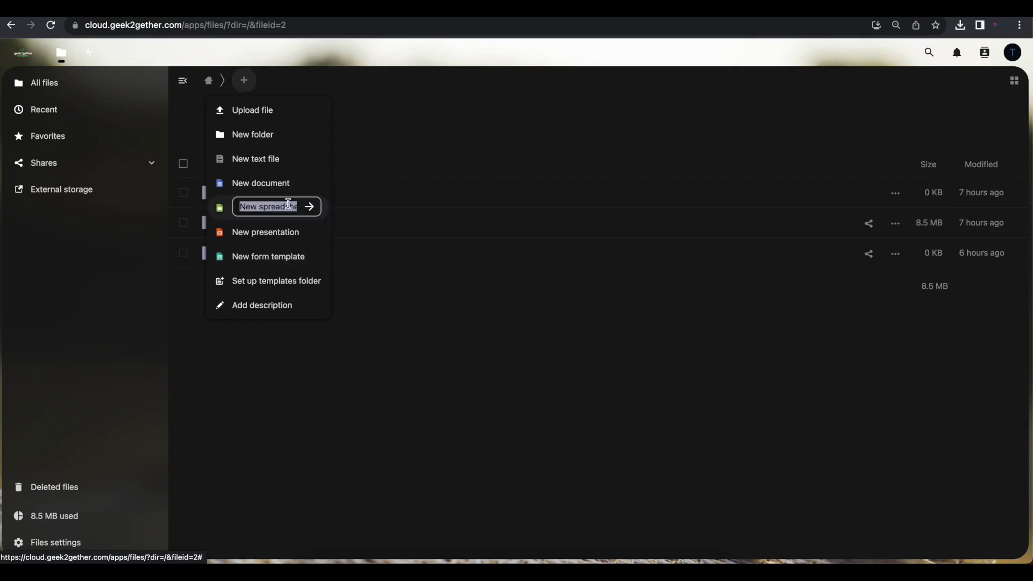
{"action": "type", "text": "test.xlsx"}
{"action": "left_click", "coordinate": [309, 206]}
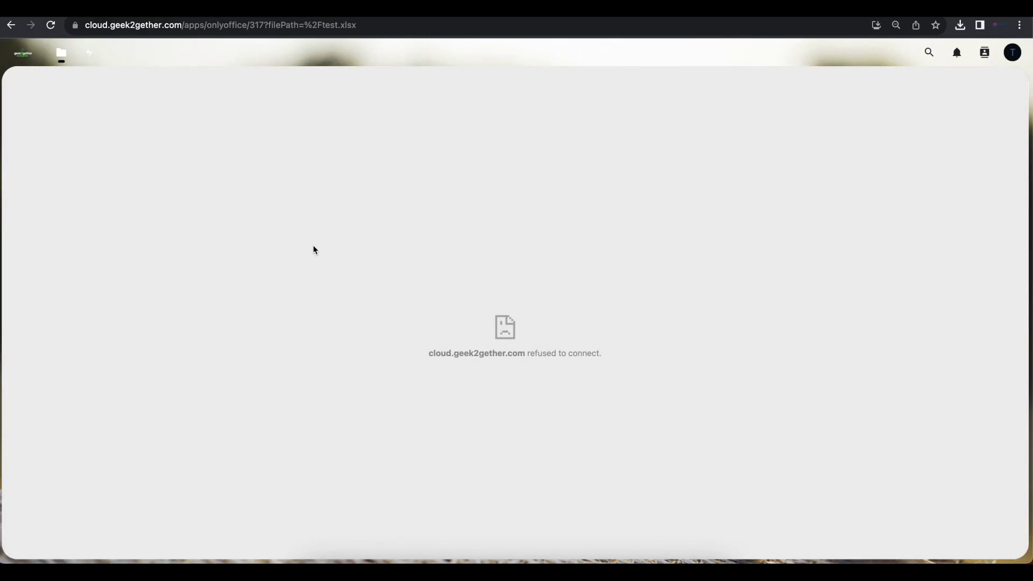
Reload so test.xlsx loads in the spreadsheet editor, then return to Files listing test.xlsx (6 KB).
{"action": "right_click", "coordinate": [314, 248]}
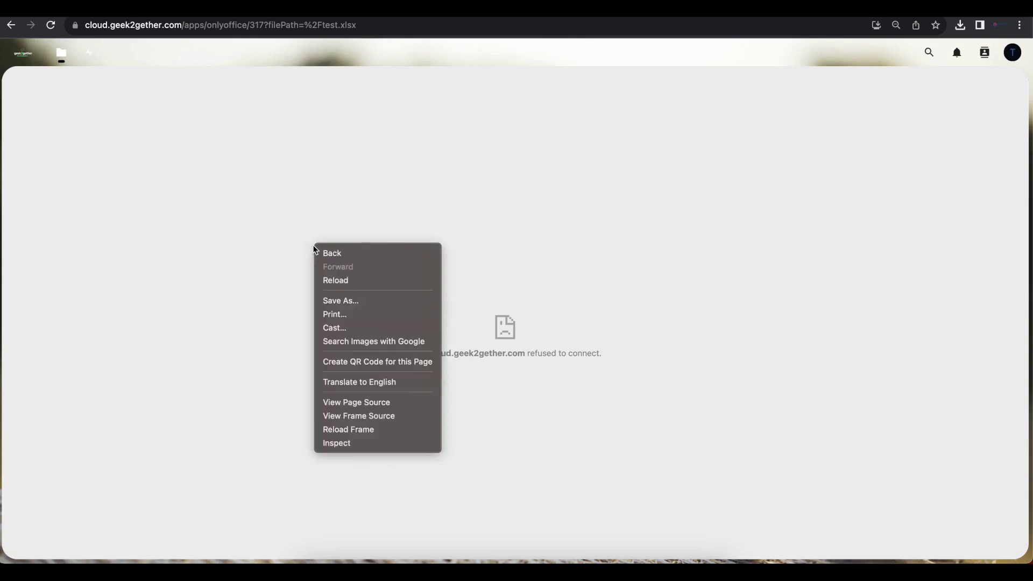
{"action": "left_click", "coordinate": [347, 282]}
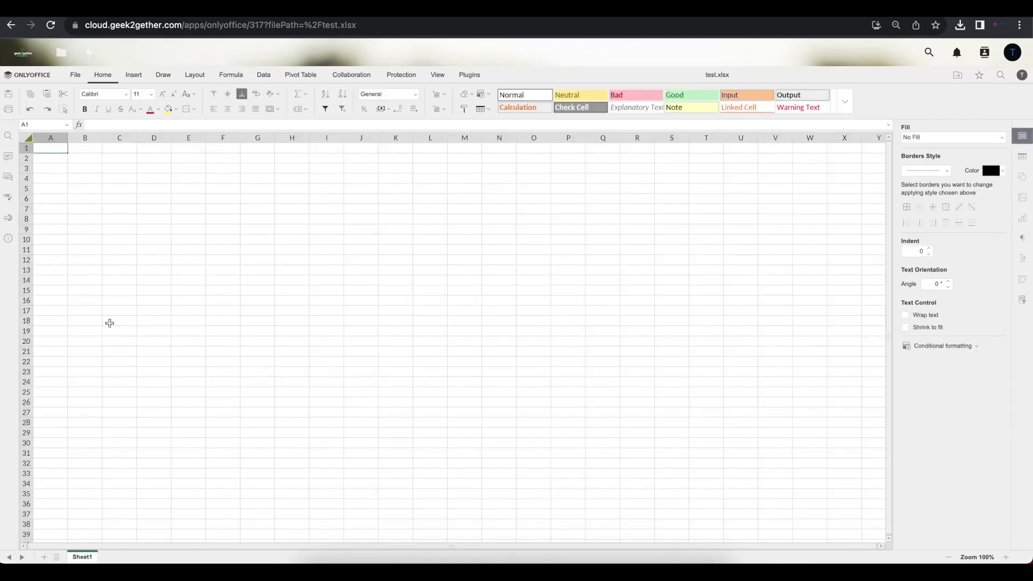
{"action": "left_click", "coordinate": [10, 181]}
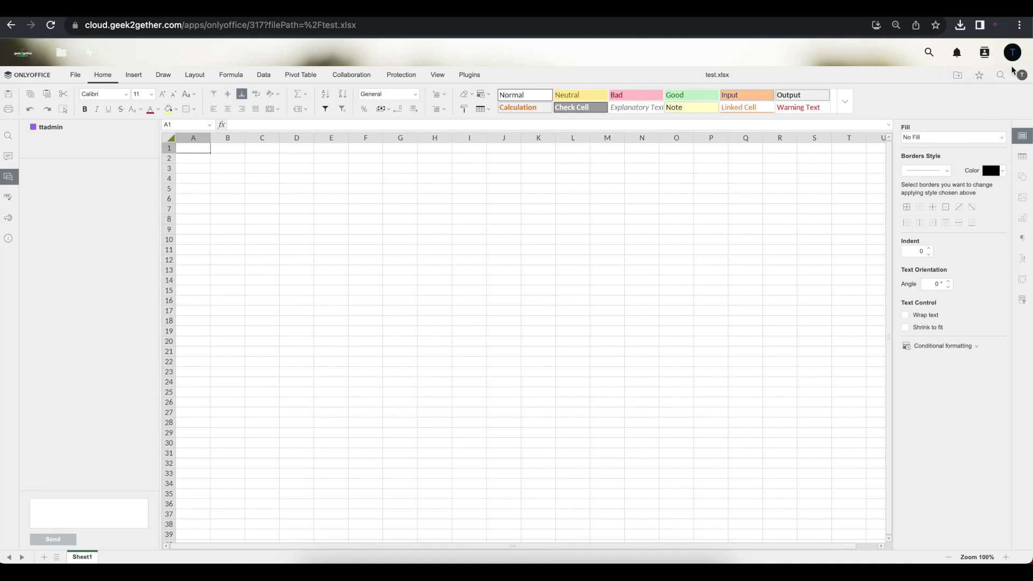
{"action": "left_click", "coordinate": [79, 57]}
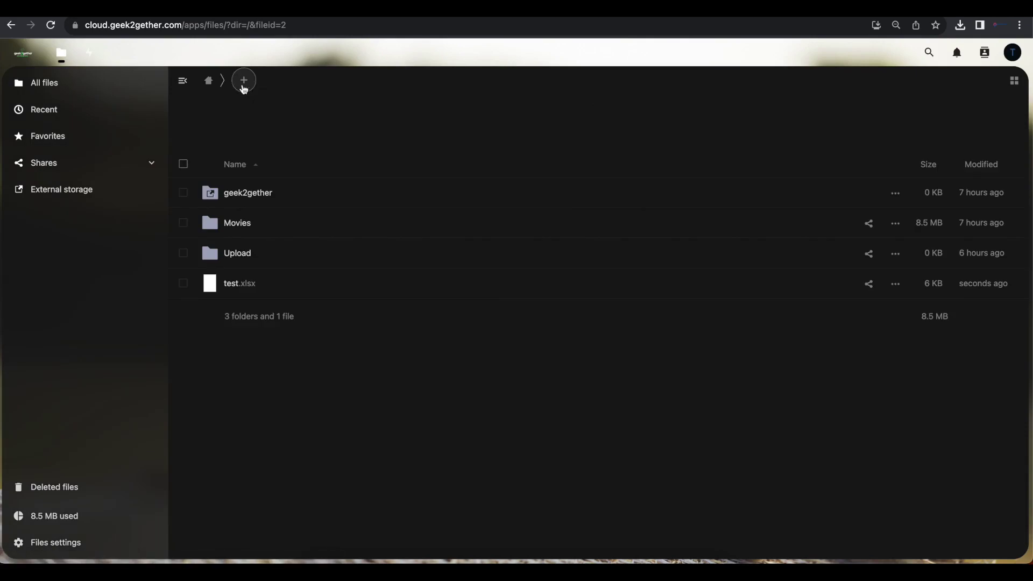
Create a blank 'New document.docx' with the default name and reload until the ONLYOFFICE editor loads.
{"action": "left_click", "coordinate": [244, 86]}
{"action": "left_click", "coordinate": [262, 189]}
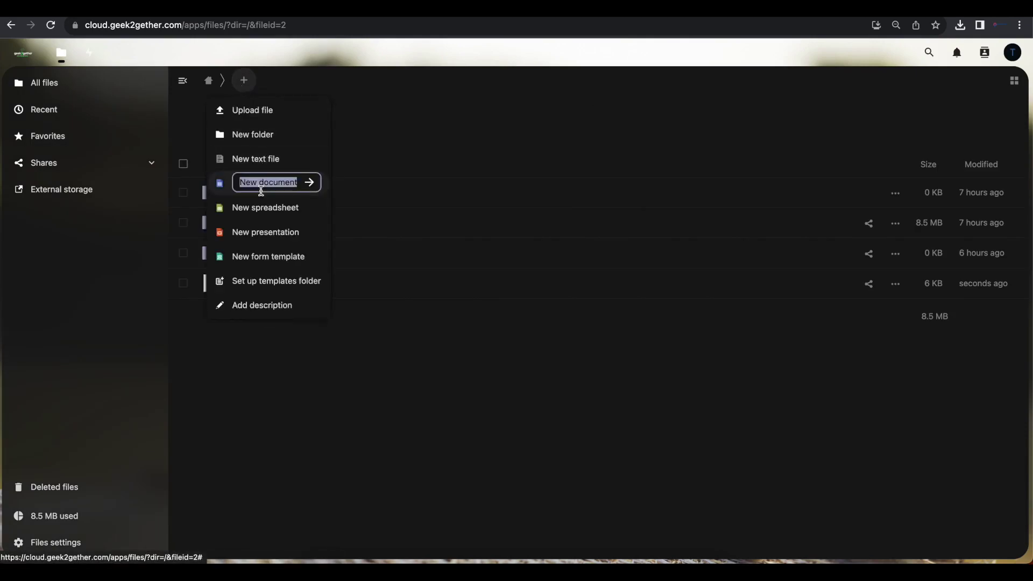
{"action": "left_click", "coordinate": [318, 193]}
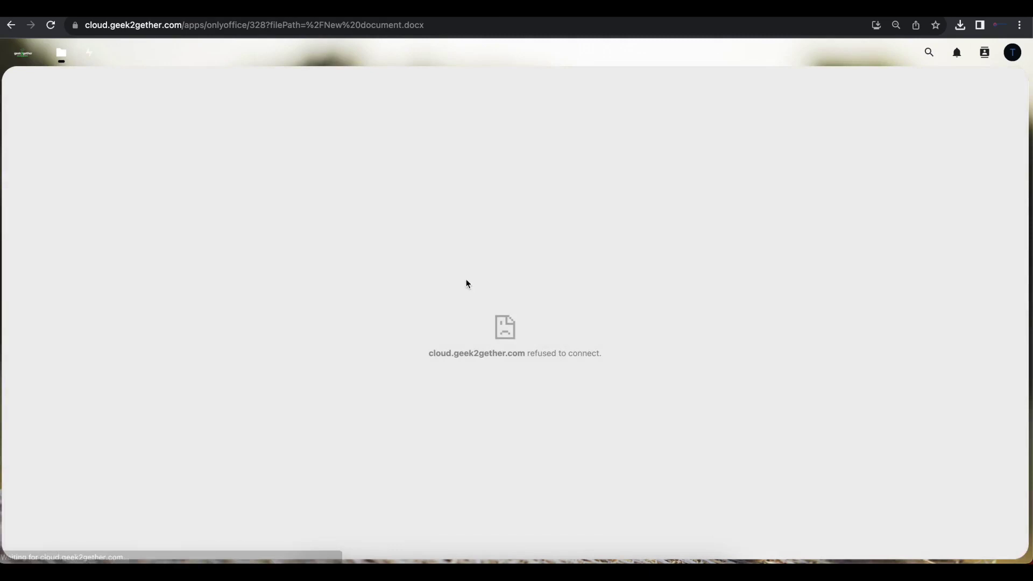
{"action": "right_click", "coordinate": [468, 283]}
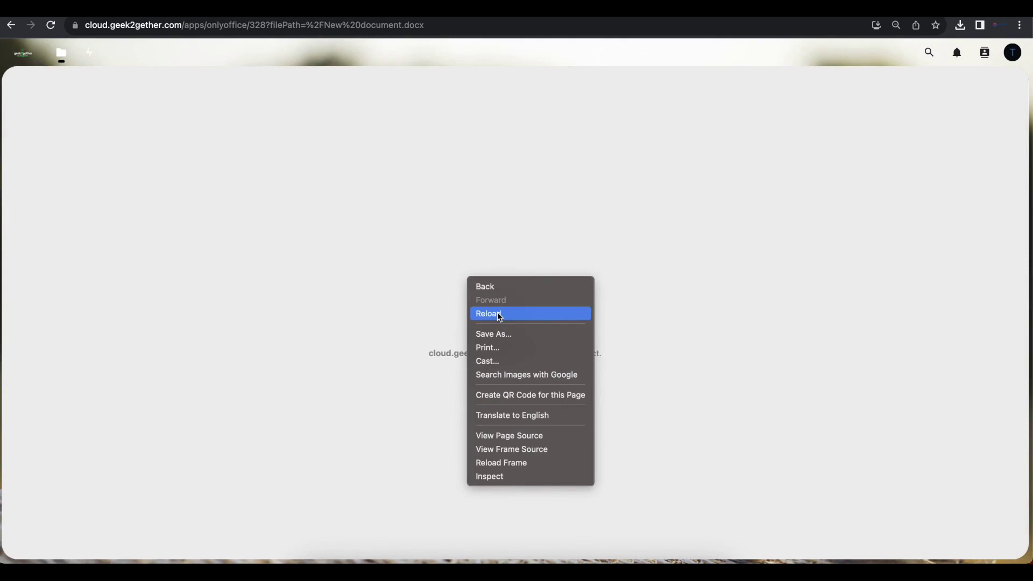
{"action": "left_click", "coordinate": [498, 314]}
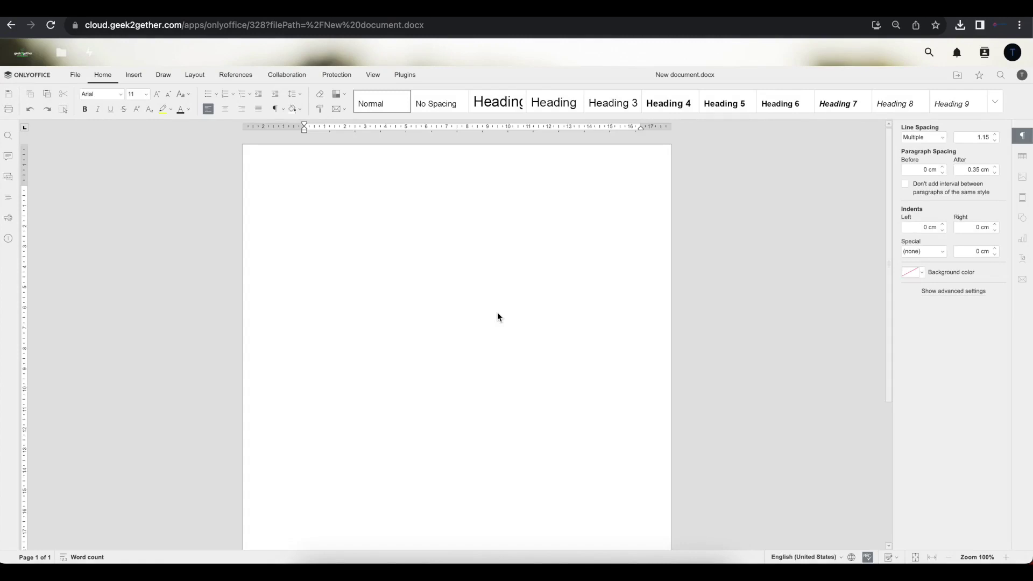
Open the account menu from the user avatar at the top right of the document editor.
{"action": "left_click", "coordinate": [1013, 52]}
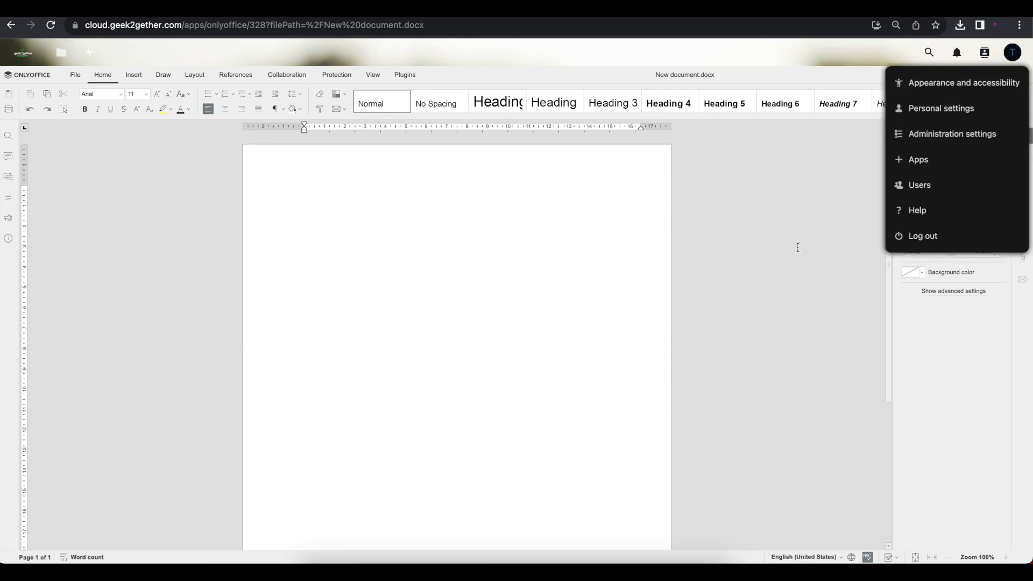